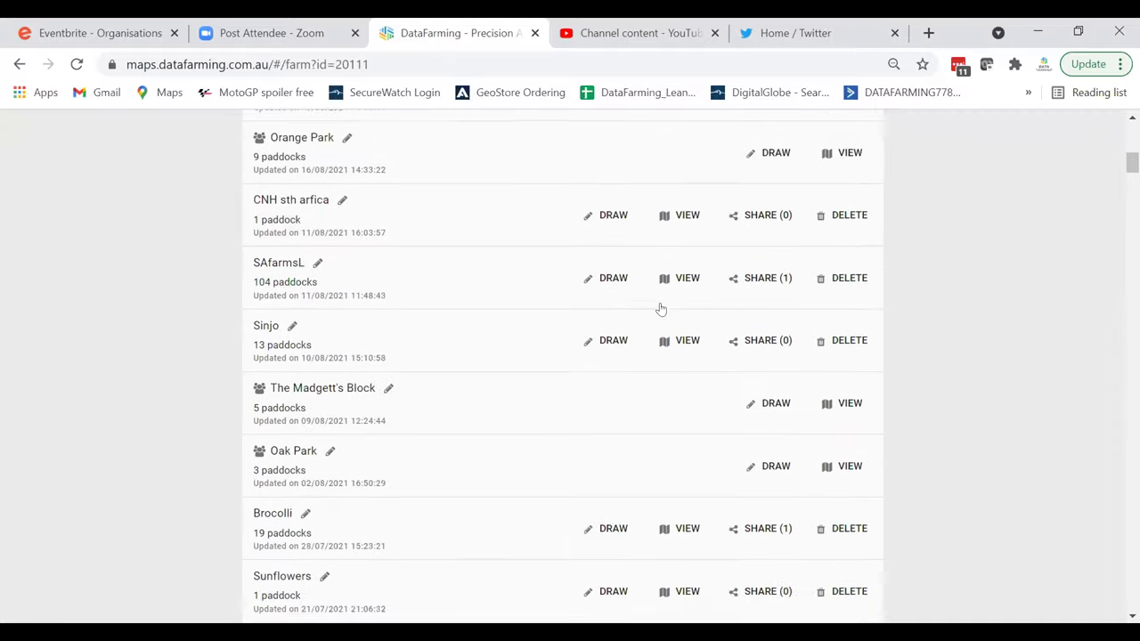
Open the Four Winds farm map showing Paddock 1 on satellite imagery
scroll(659, 308, up, 11)
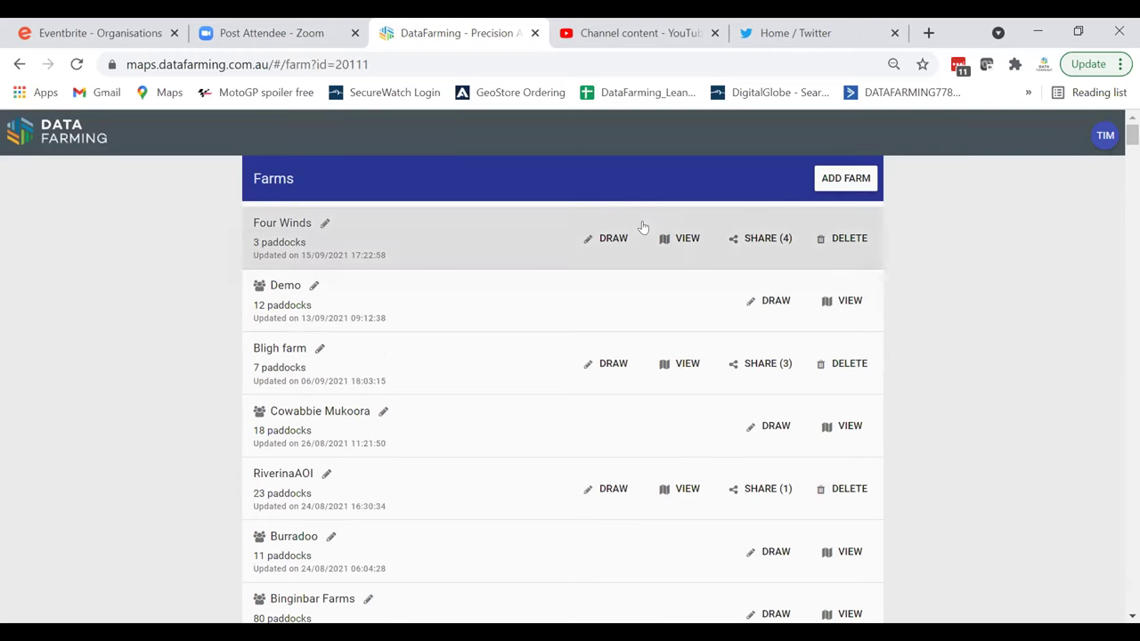
click(693, 239)
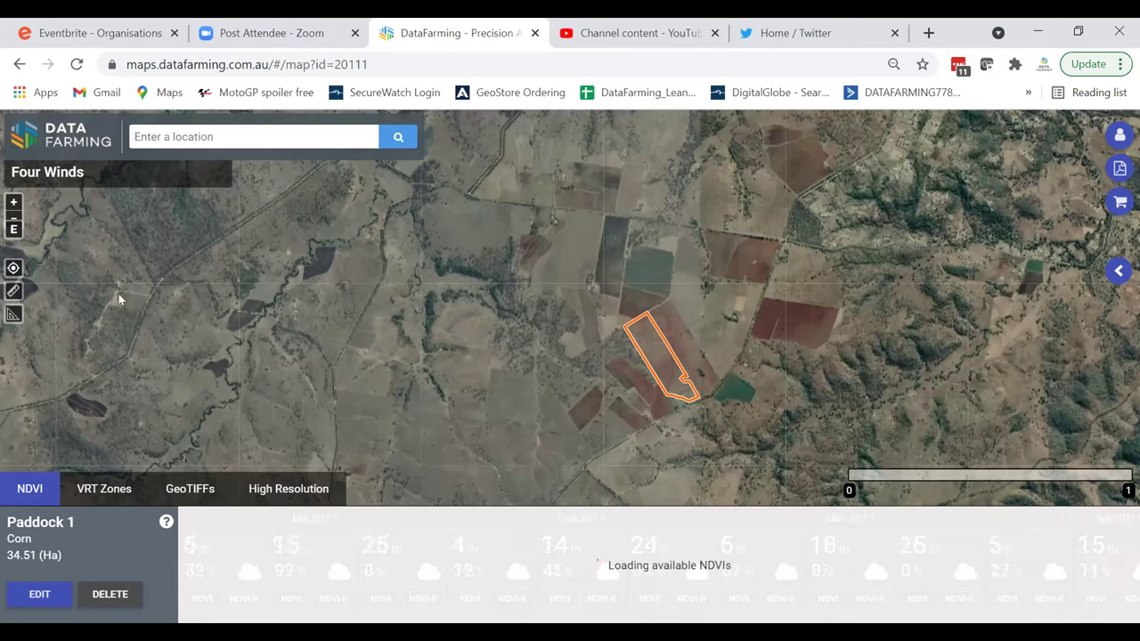
Zoom in and centre Paddock 1, then overlay its 11 Sep 2021 NDVI image
click(14, 204)
drag(254, 312, 202, 303)
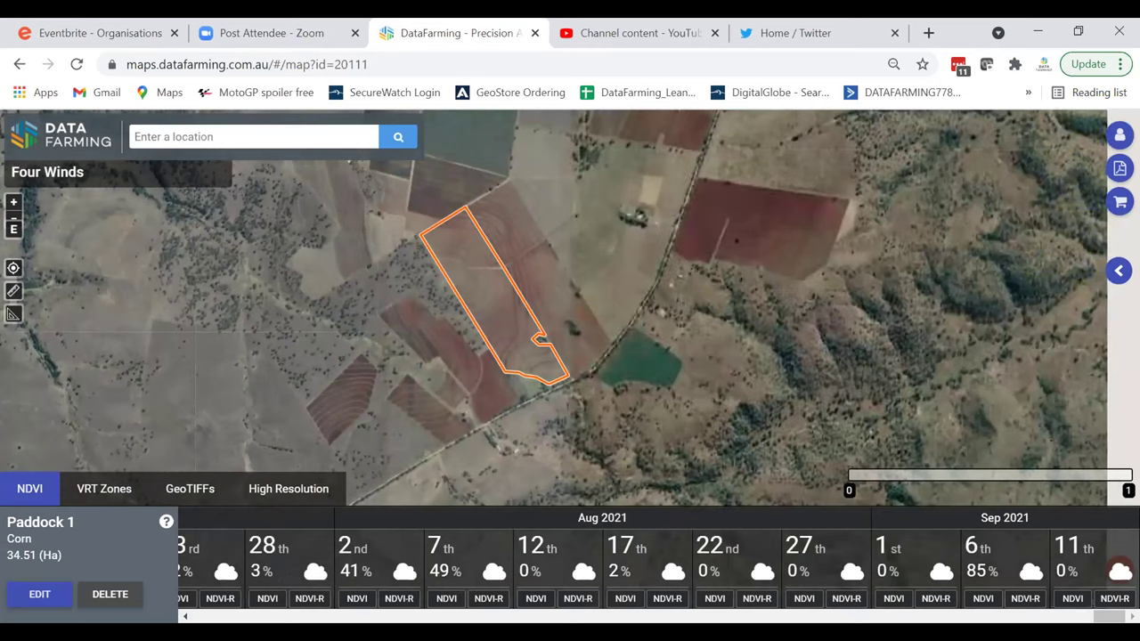
click(1073, 601)
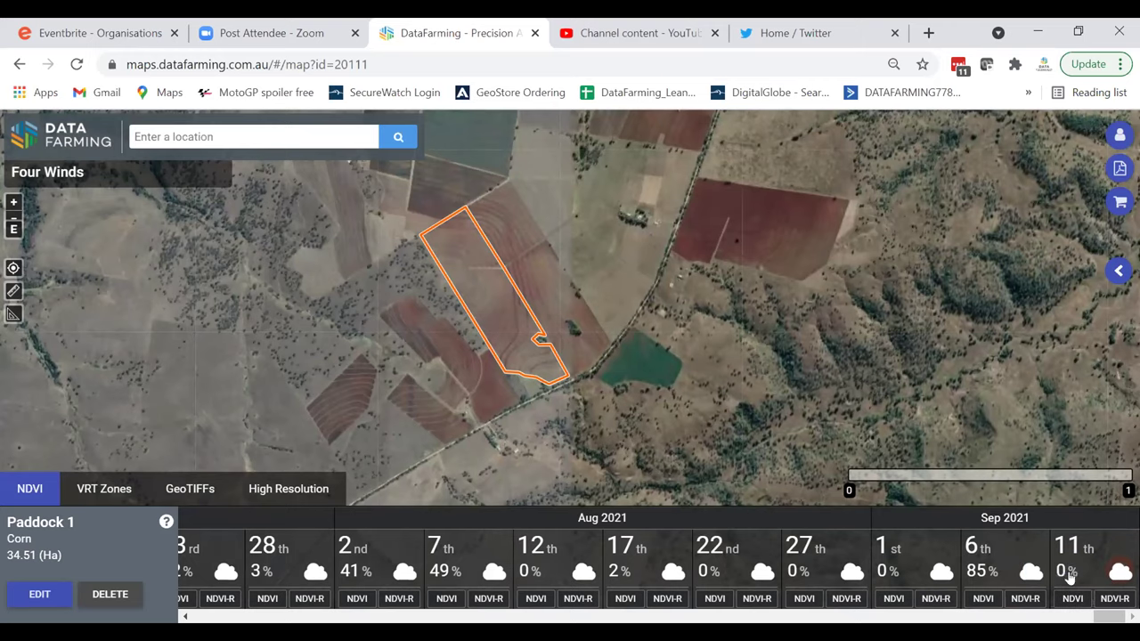
click(1069, 601)
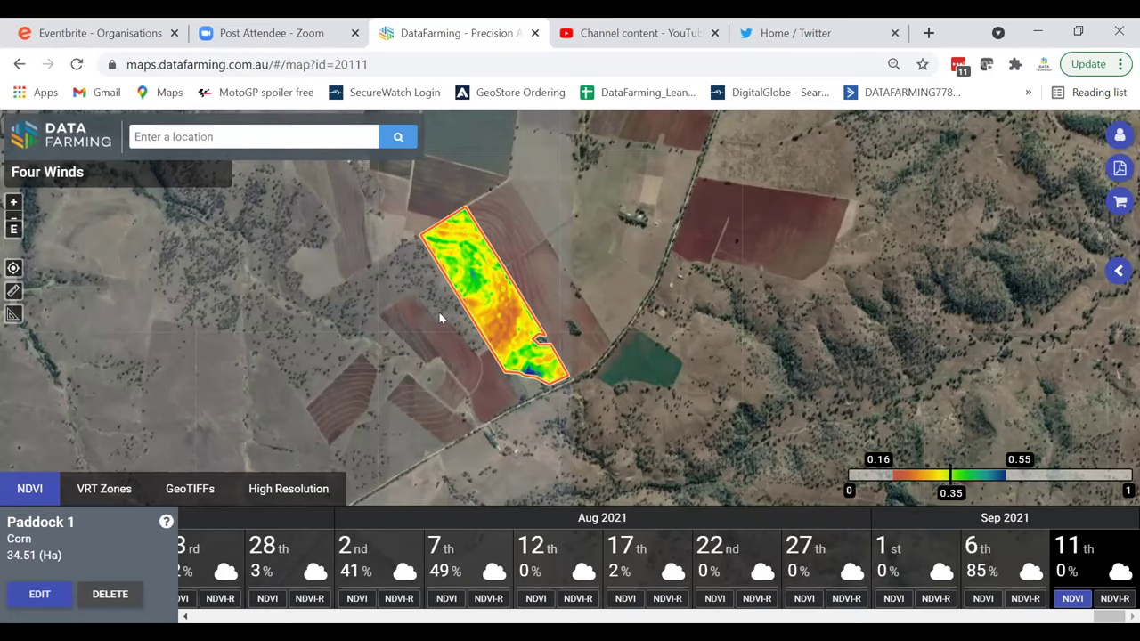
View the regional NDVI-R image for 11 Sep, then switch back to paddock NDVI
scroll(439, 312, up, 1)
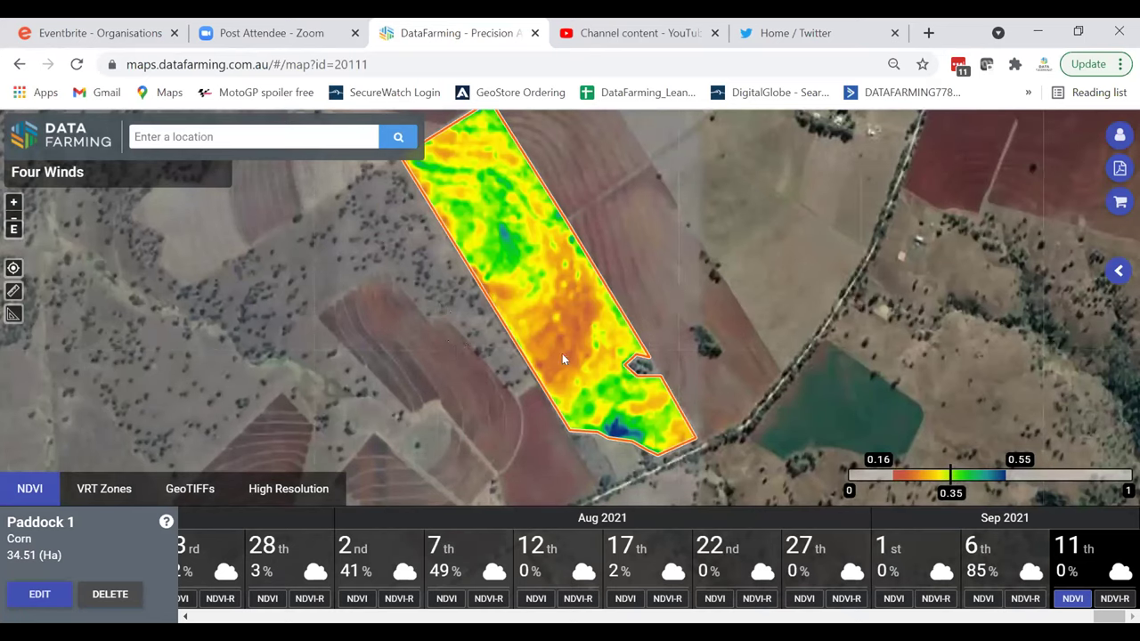
scroll(563, 352, down, 1)
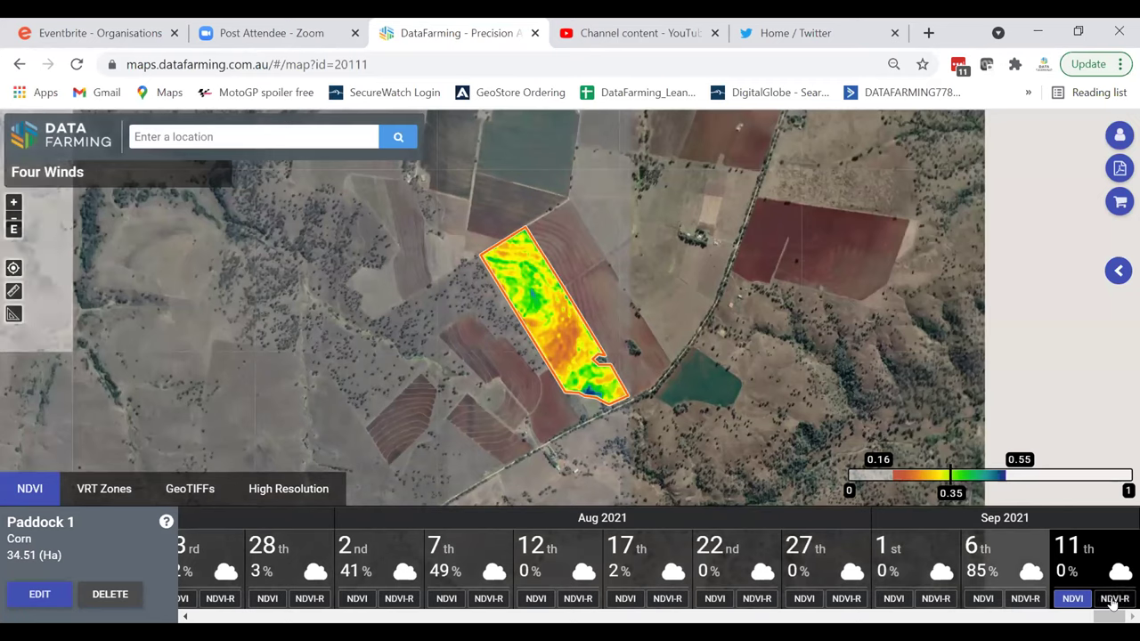
click(1112, 599)
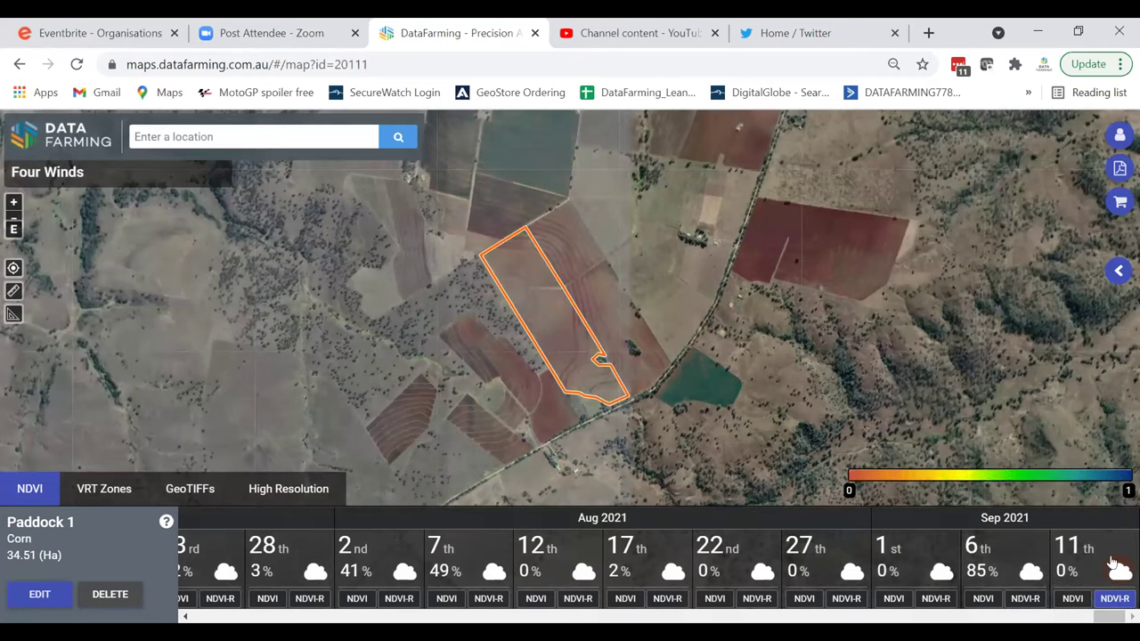
click(1114, 568)
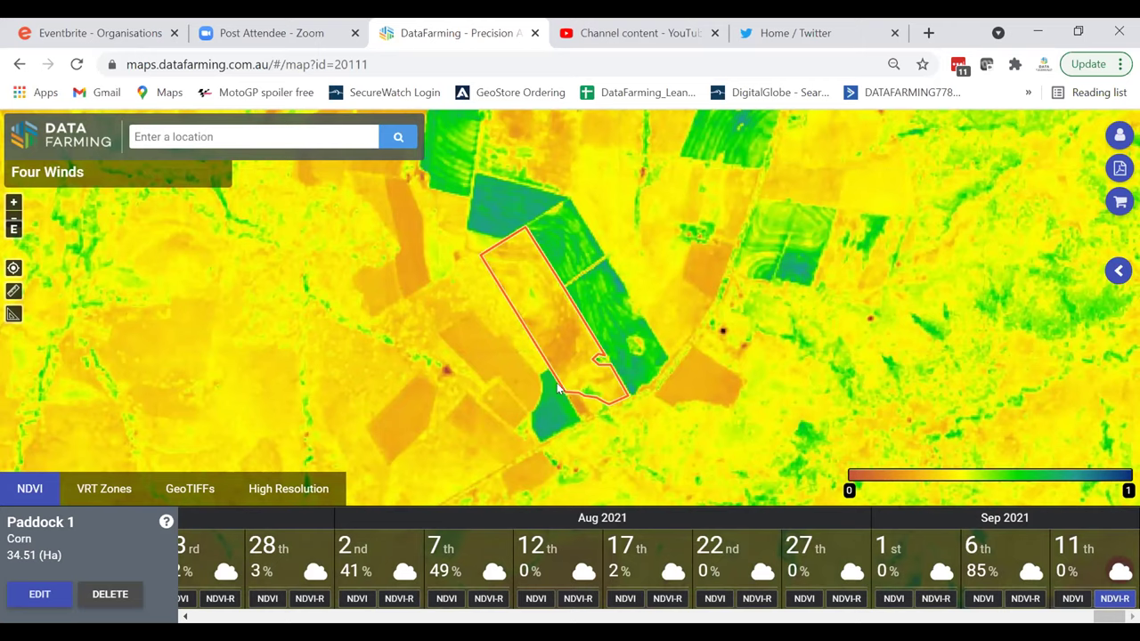
click(1069, 592)
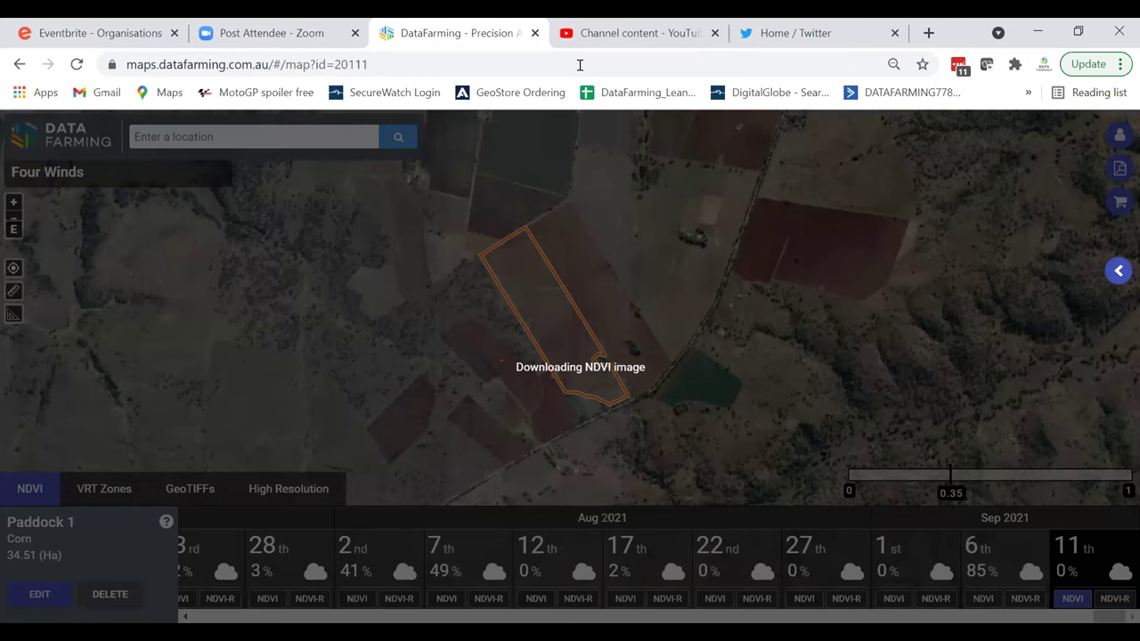
Start Zone/VRT for Paddock 1 and reveal the Create NDVI Zones zone table
click(1119, 271)
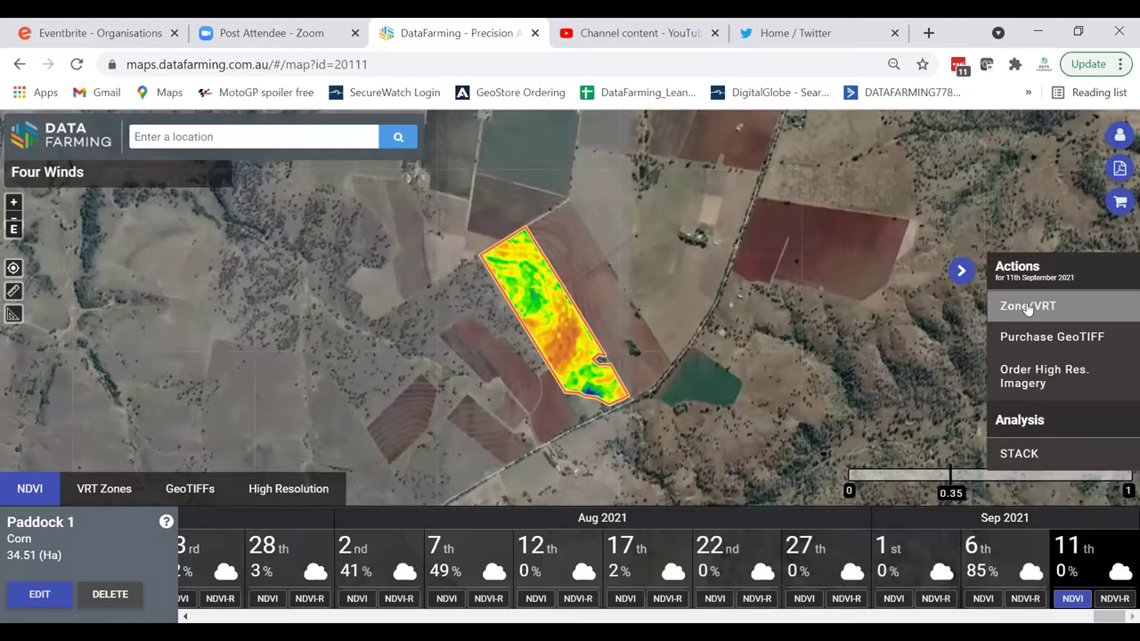
click(1028, 307)
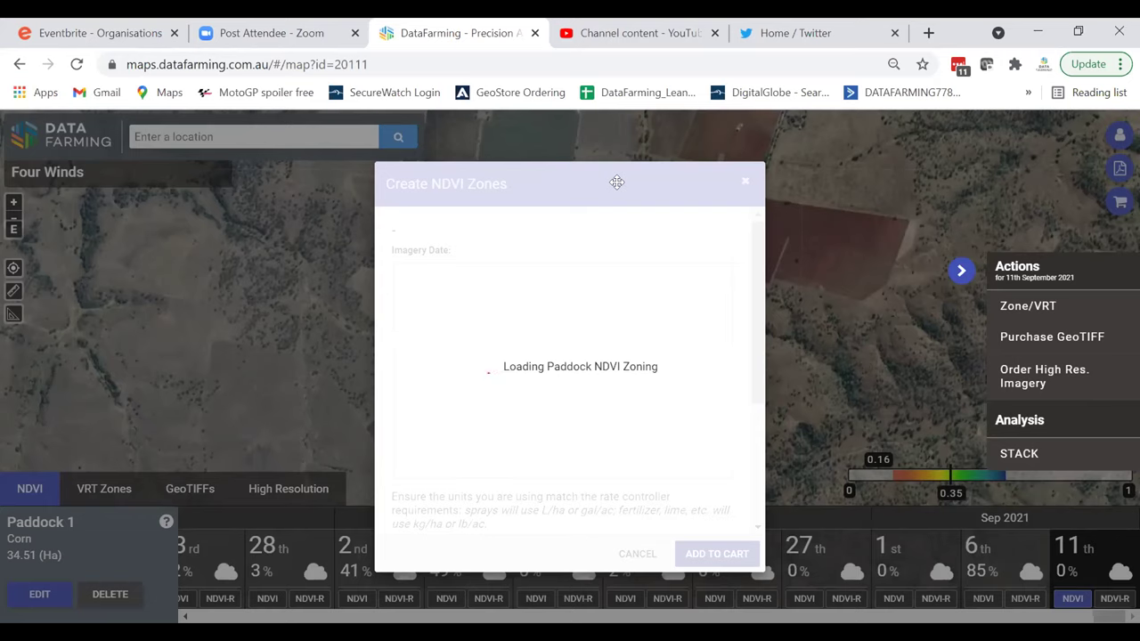
drag(785, 173, 288, 126)
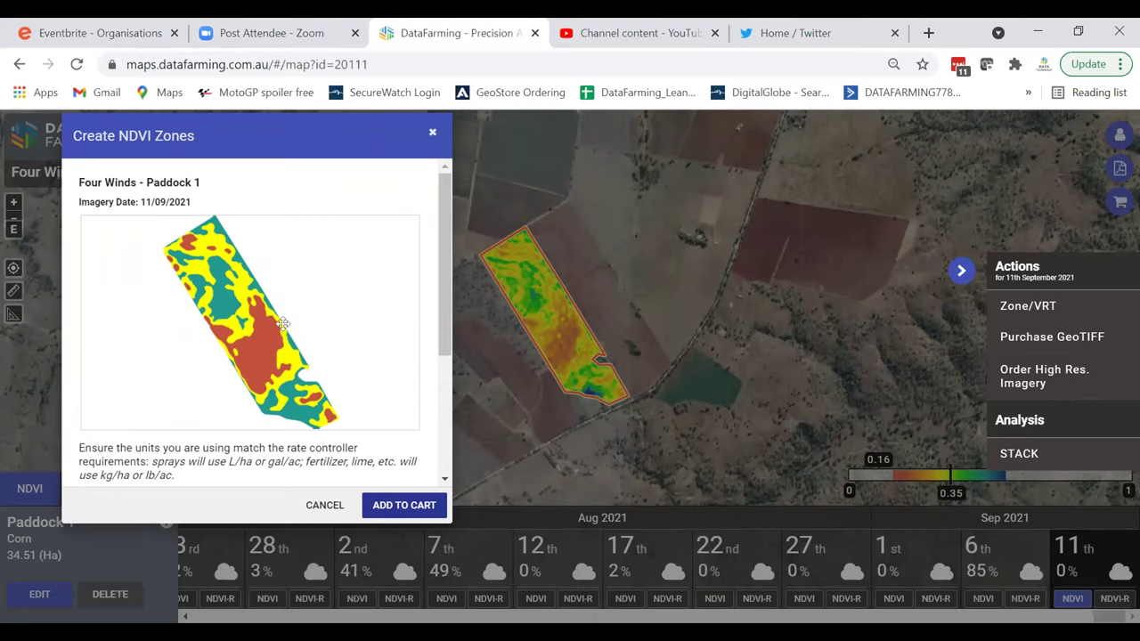
drag(443, 302, 438, 343)
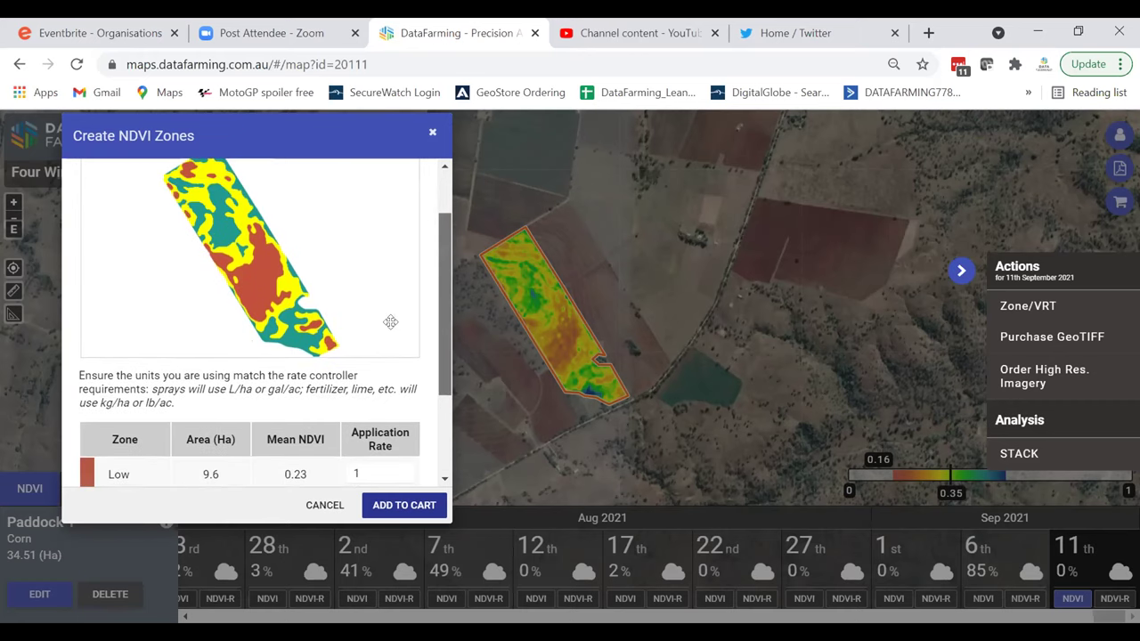
Enter application rates 40 (Low), 60 (Medium) and 100 (High), then review the dialog
scroll(419, 357, down, 2)
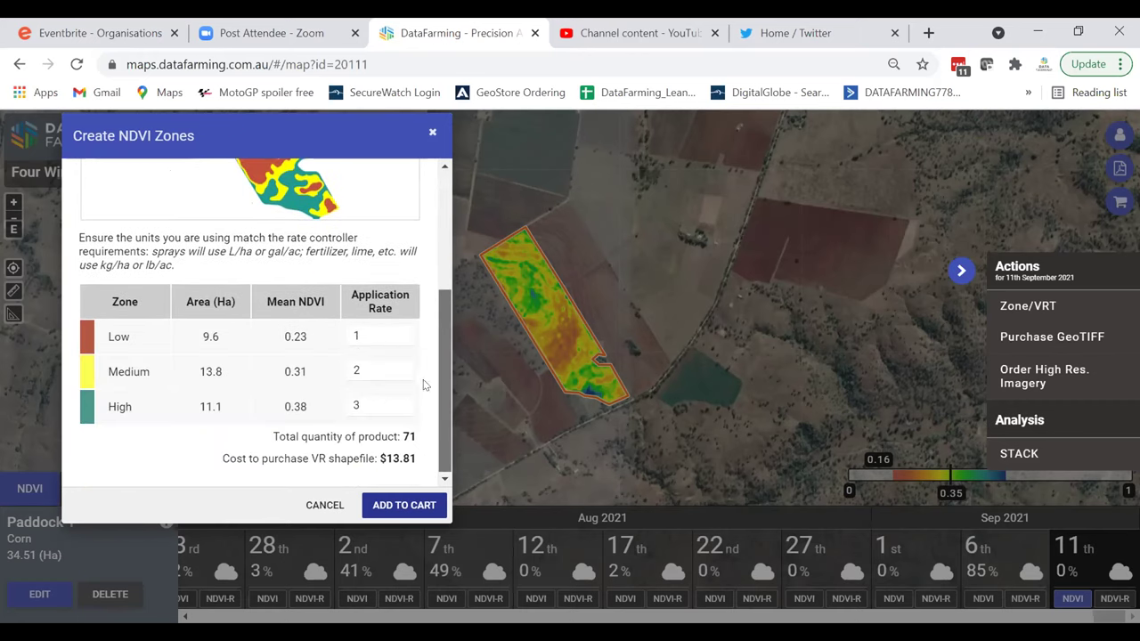
click(362, 330)
drag(361, 330, 312, 326)
text(40)
drag(382, 371, 313, 368)
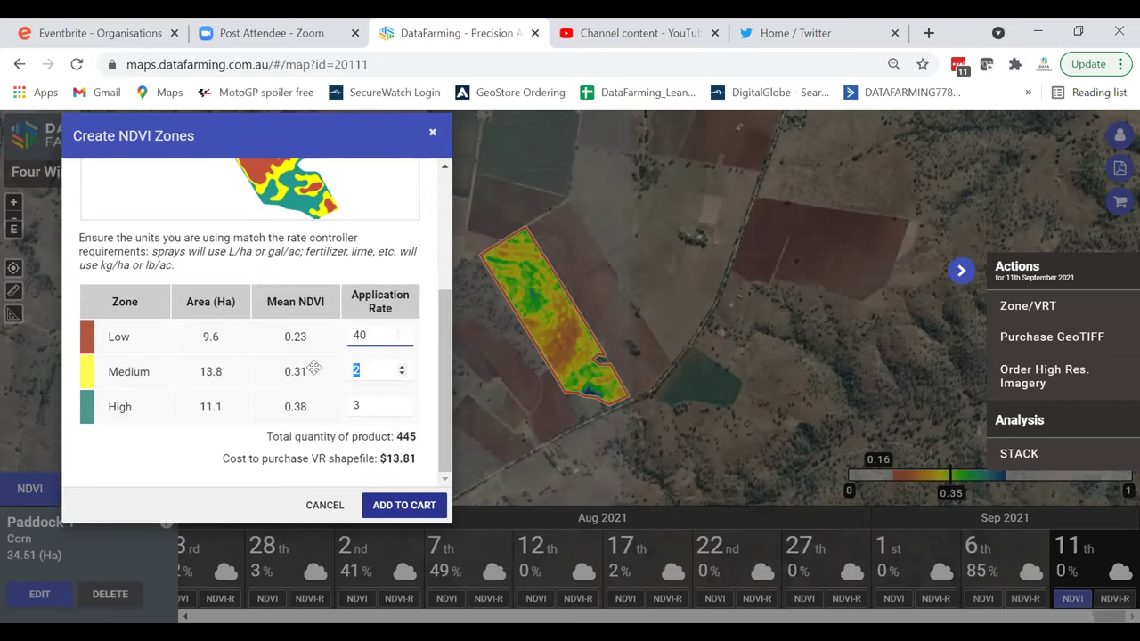
text(60)
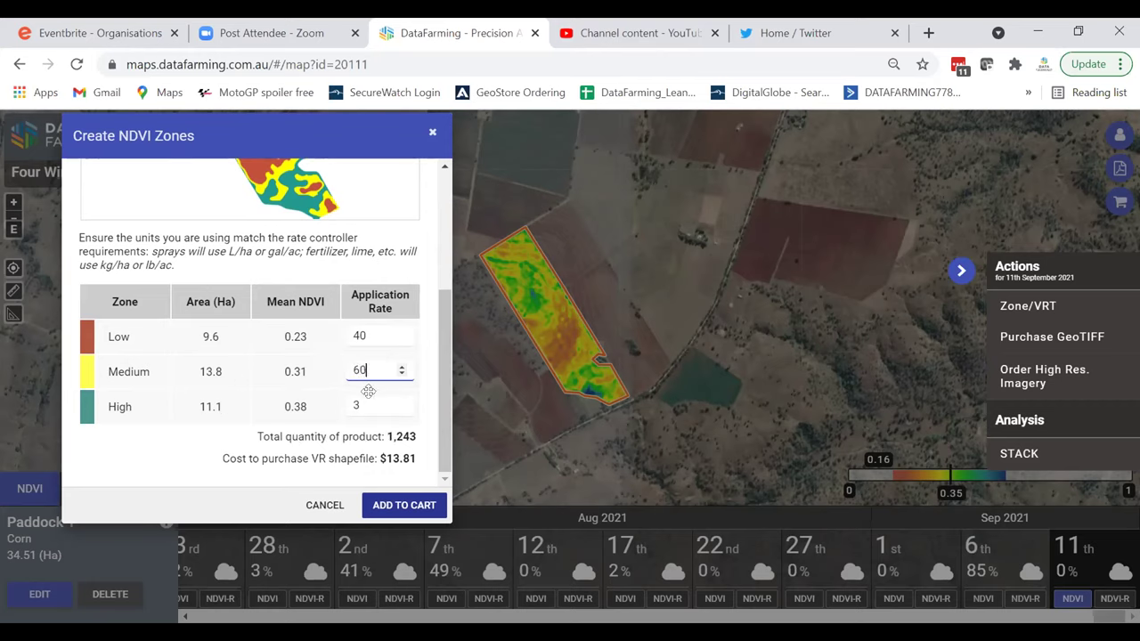
drag(361, 402, 326, 401)
text(1)
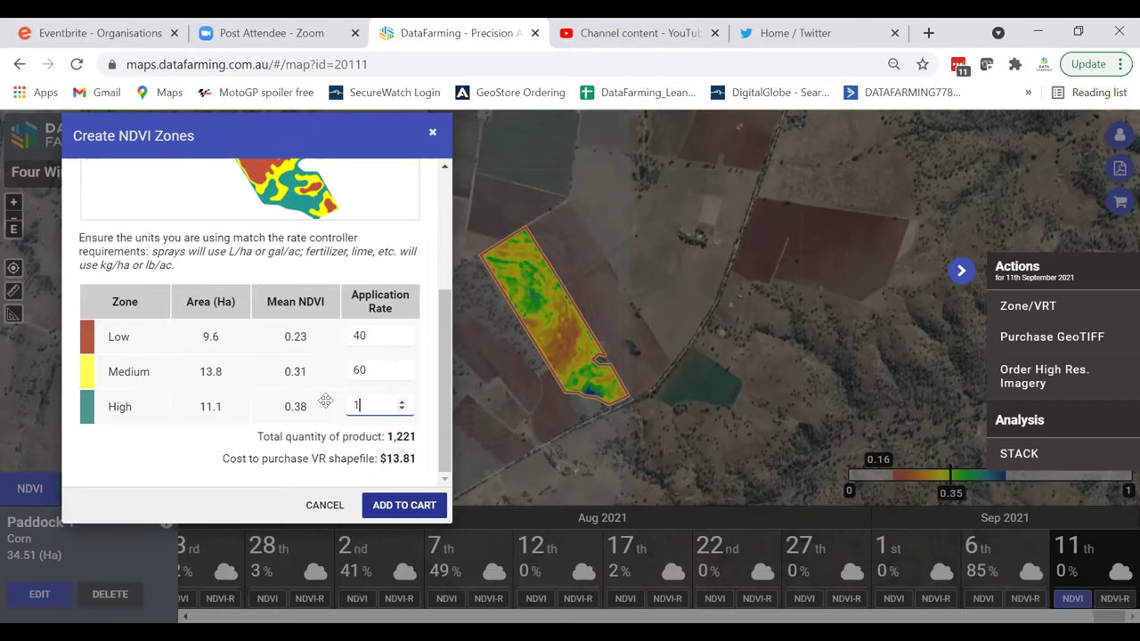
text(00)
drag(448, 393, 448, 255)
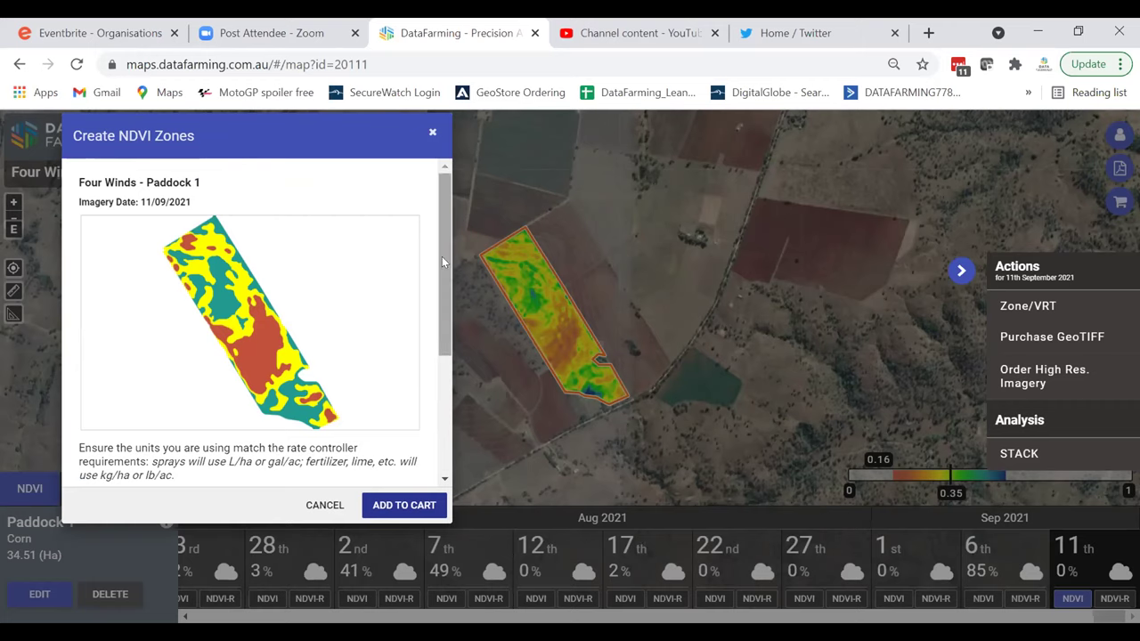
drag(442, 259, 447, 382)
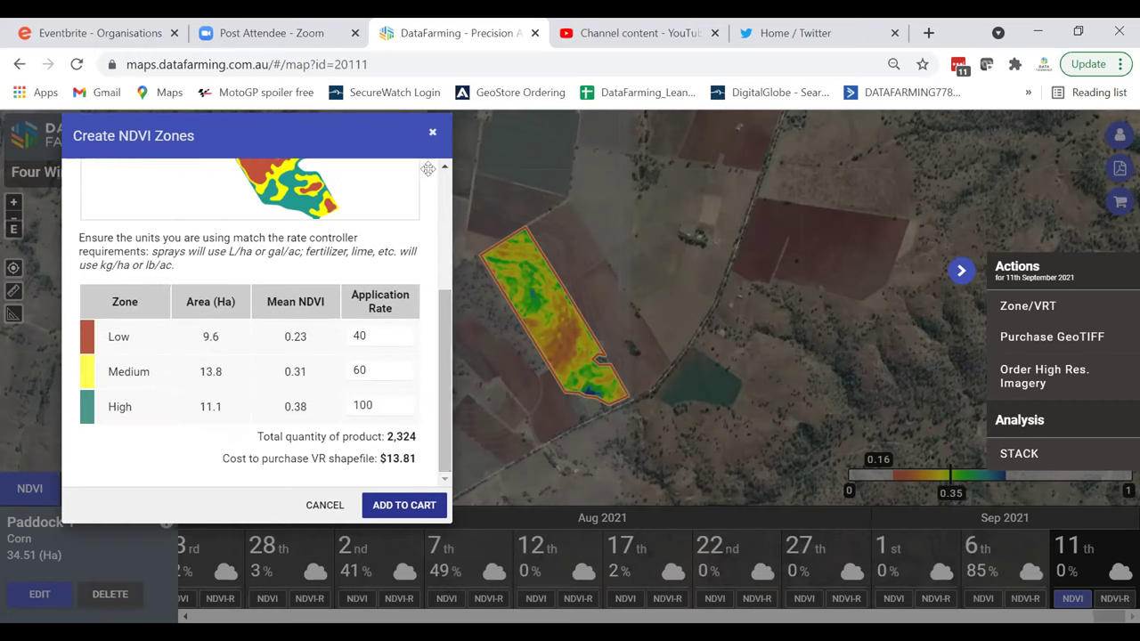
drag(441, 403, 448, 271)
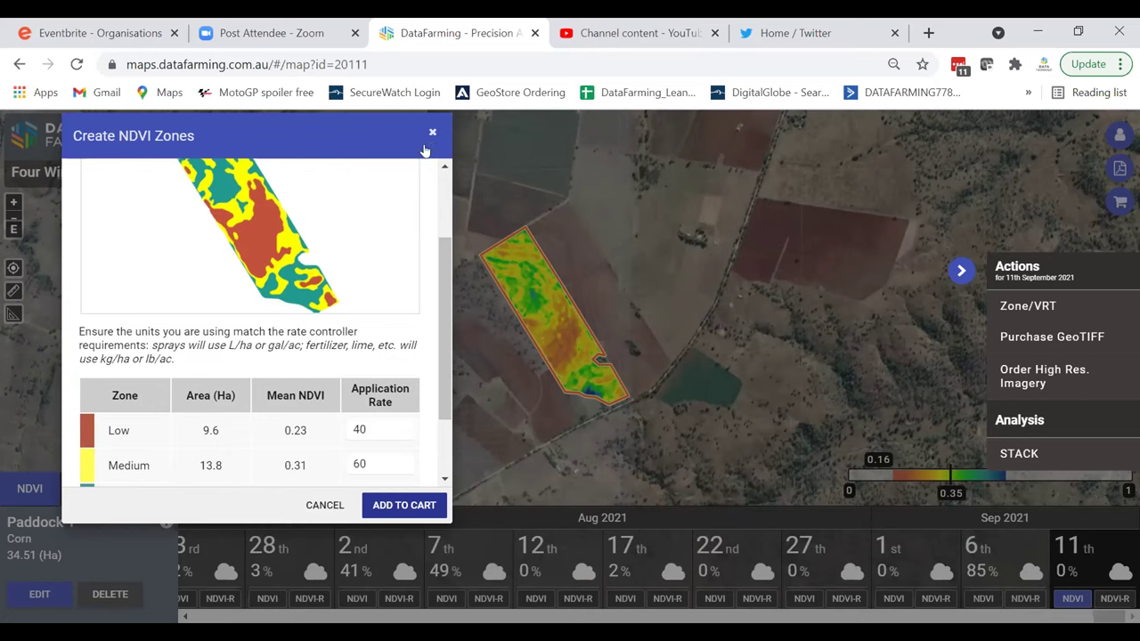
Close zoning, preview Aug 17 and Aug 7 cloud cover, then show zoomed-out 11 Sep NDVI-R
click(433, 132)
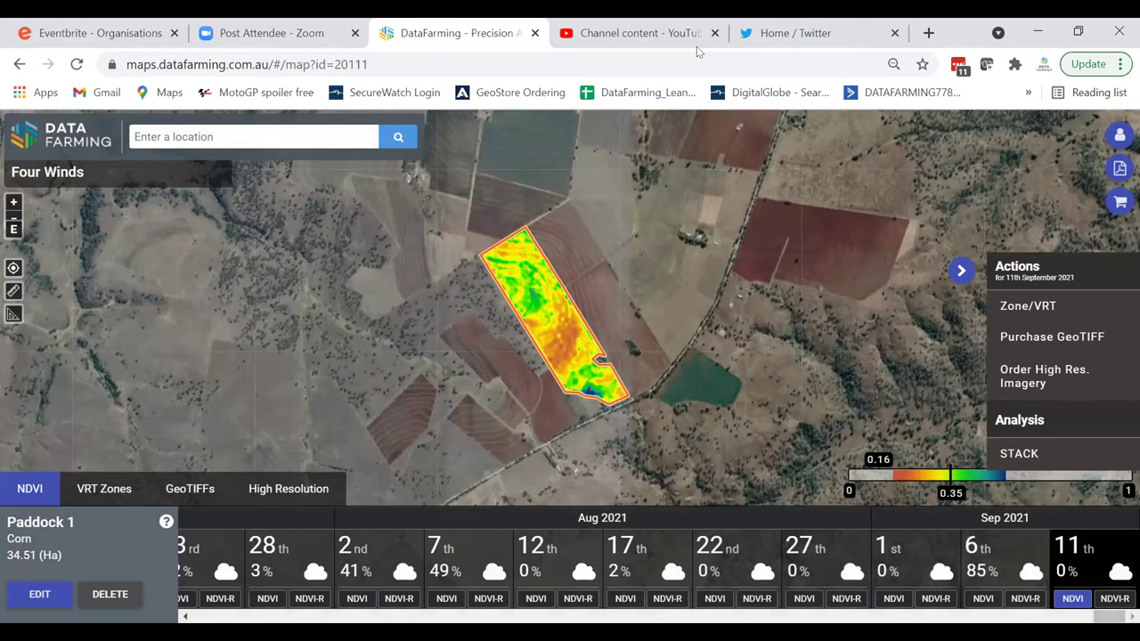
click(672, 575)
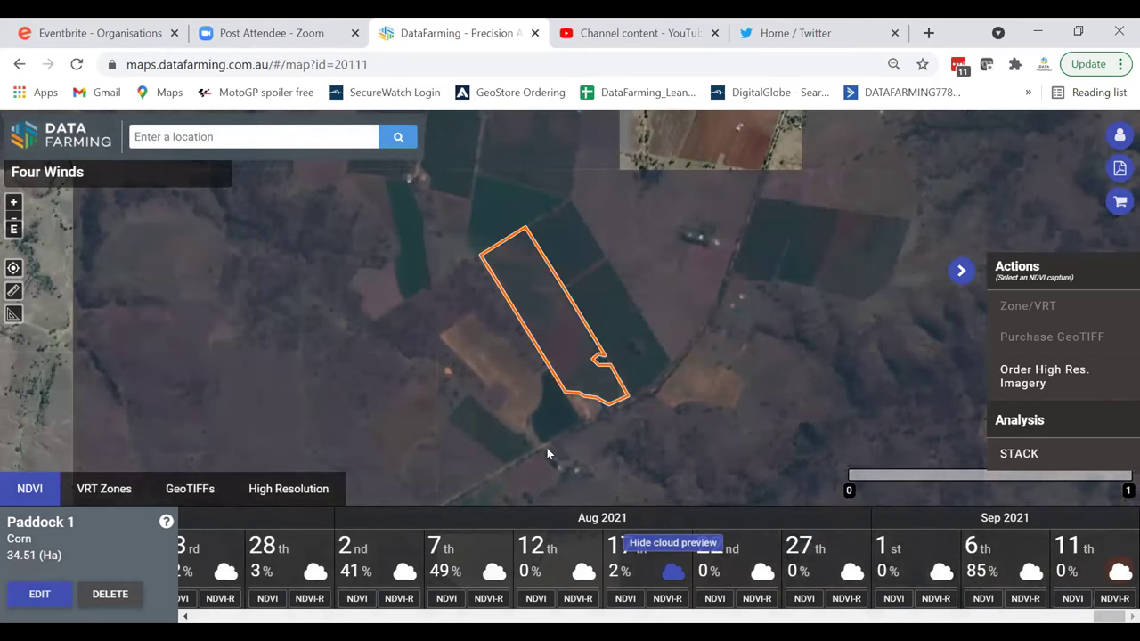
click(493, 574)
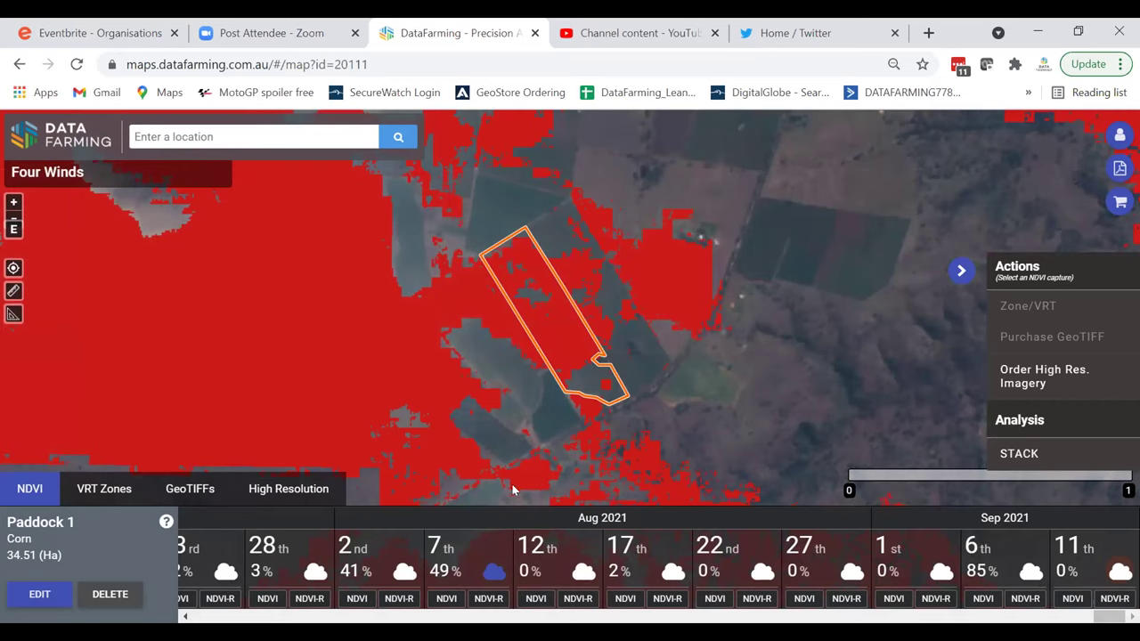
click(494, 571)
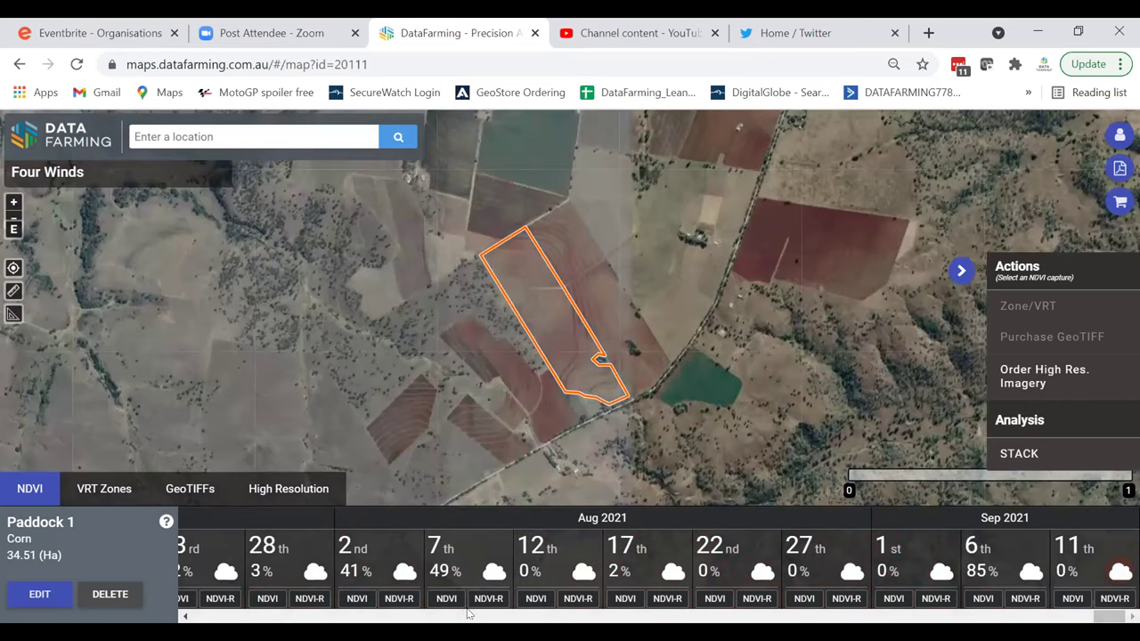
click(1113, 599)
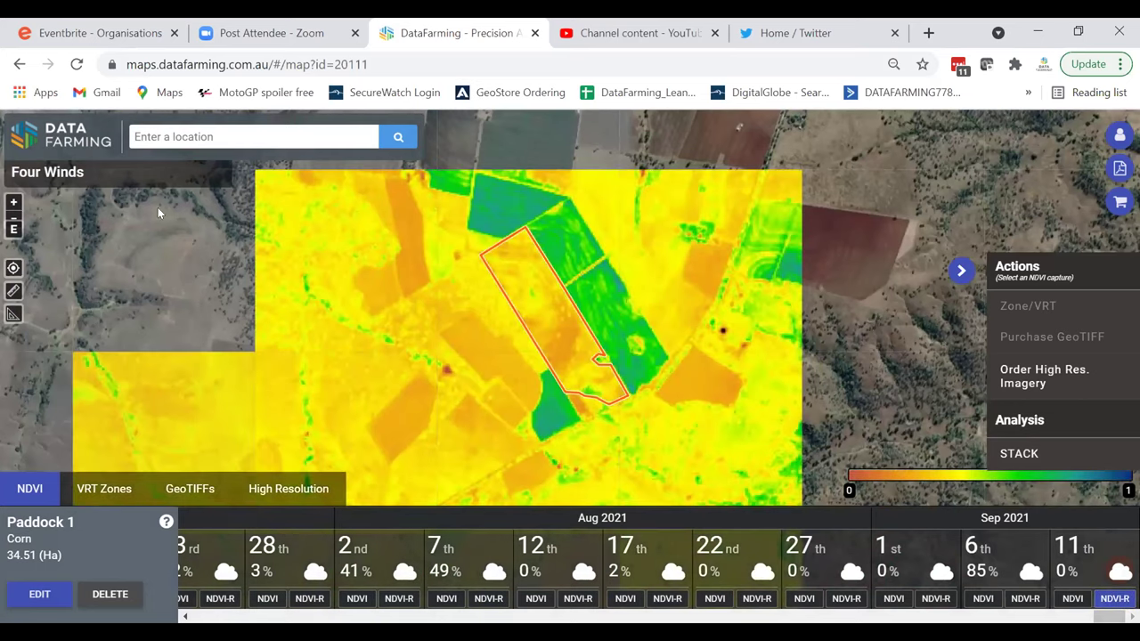
click(13, 216)
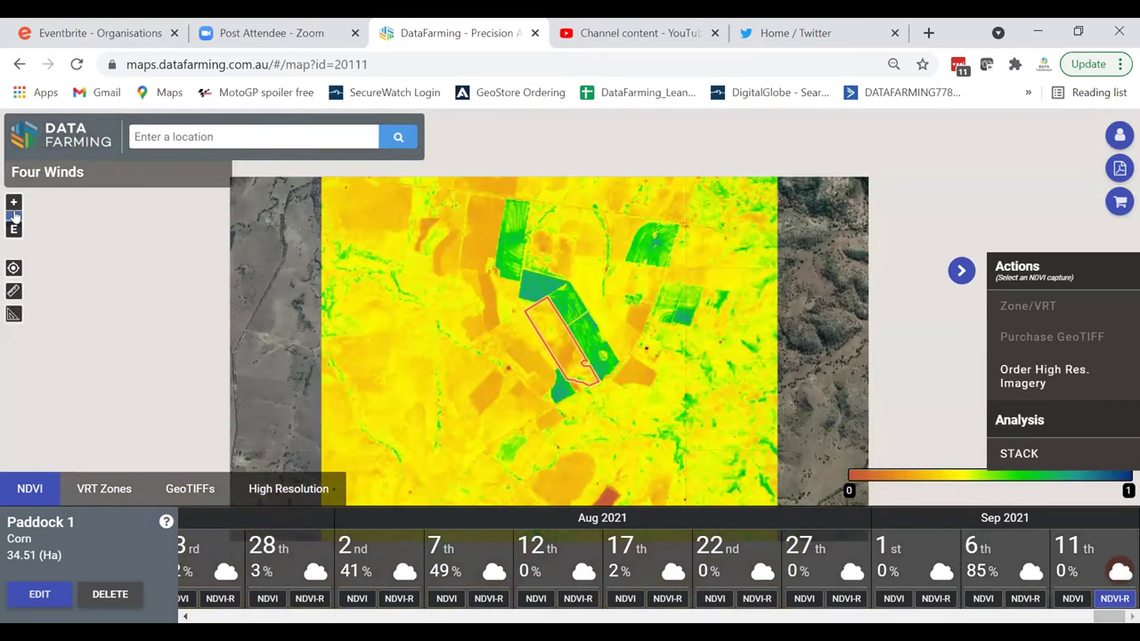